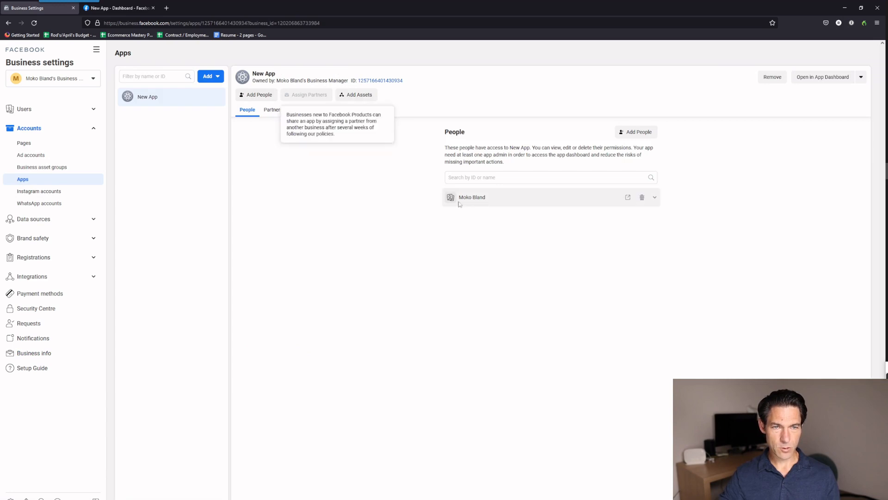
# Open the business information page and view the business verification details.
pyautogui.click(48, 361)
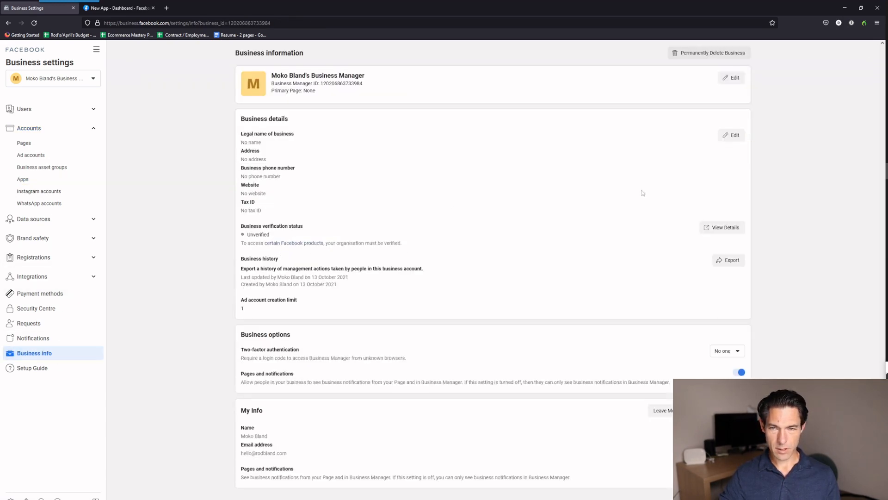
pyautogui.click(718, 228)
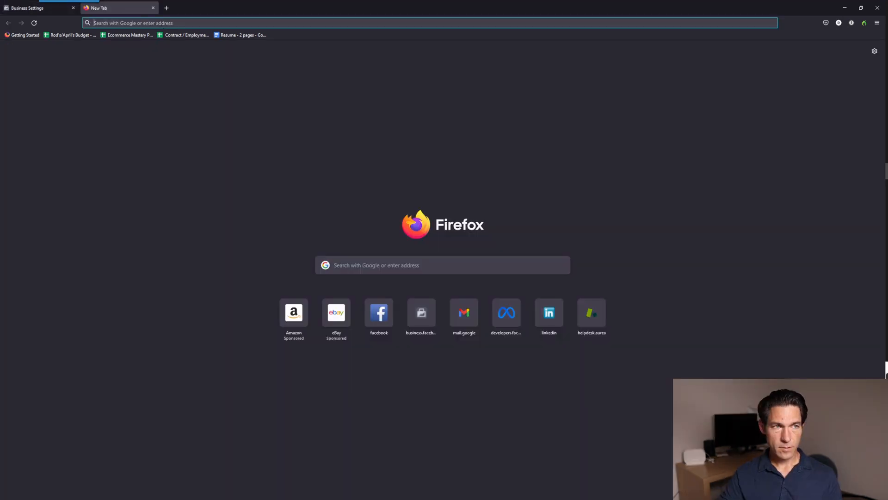
# Go to developers.facebook.com and open the list of the account's apps.
pyautogui.write('devl')
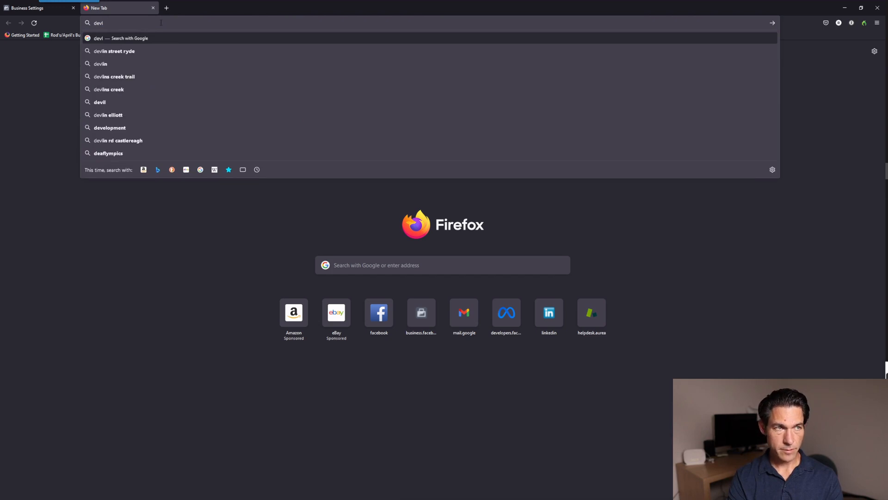
pyautogui.press('BackSpace')
pyautogui.write('elopers.facebook.com/')
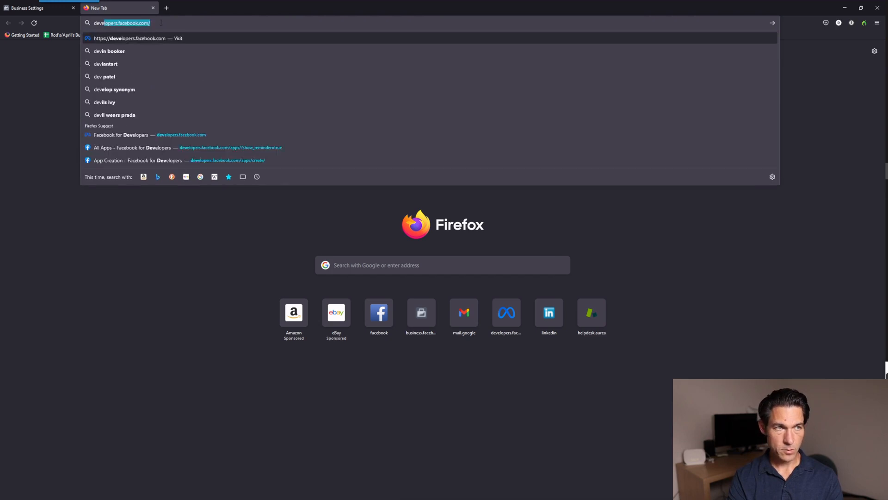
pyautogui.press('Return')
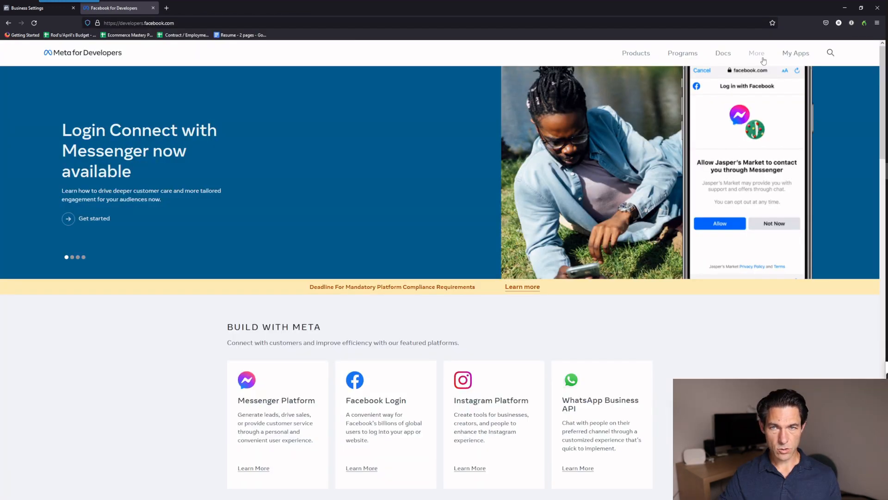
pyautogui.click(800, 54)
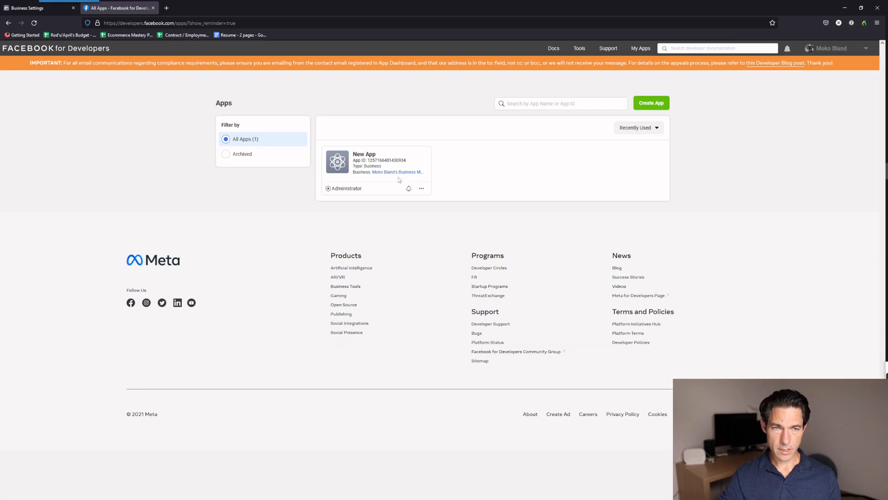
# Start creating a new app with the Gaming app type and continue to its details.
pyautogui.click(651, 103)
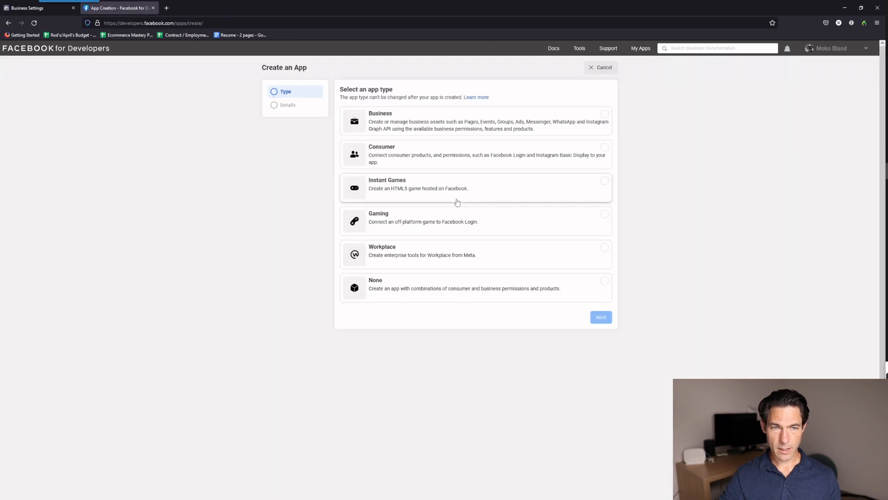
pyautogui.click(370, 225)
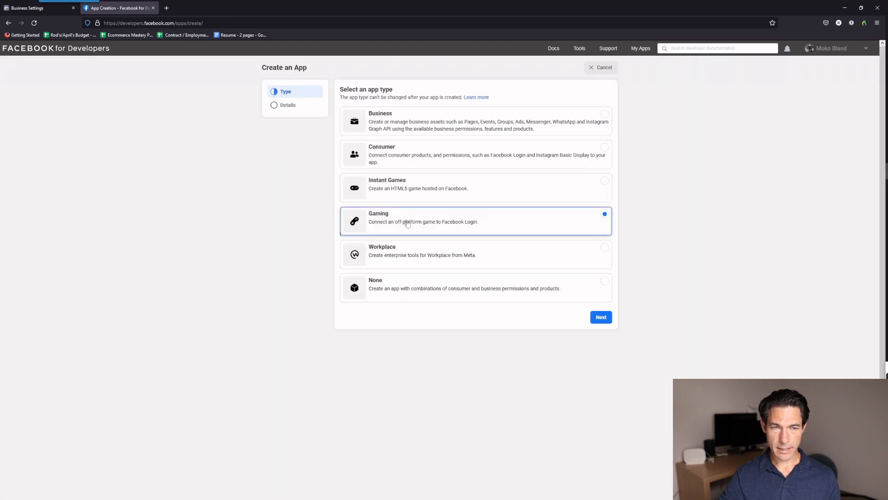
pyautogui.click(601, 317)
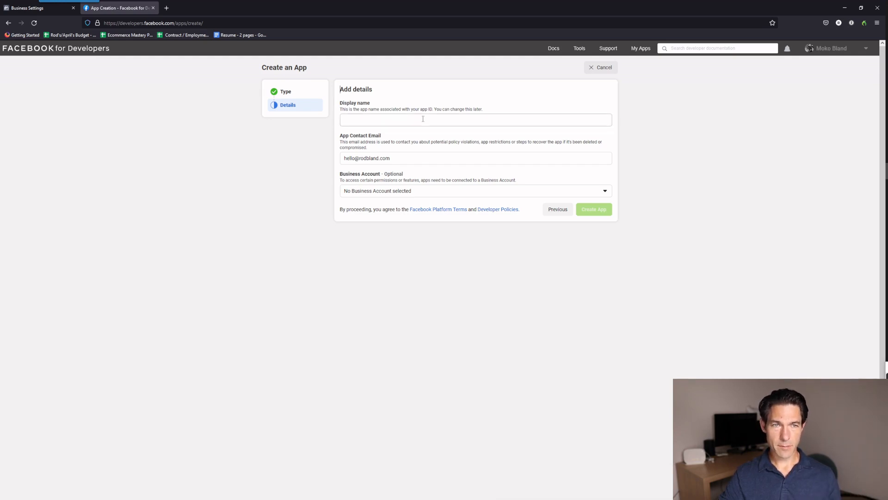
# Set the display name to Gaming App, connect it to the existing Business Manager account, and create the app.
pyautogui.click(406, 122)
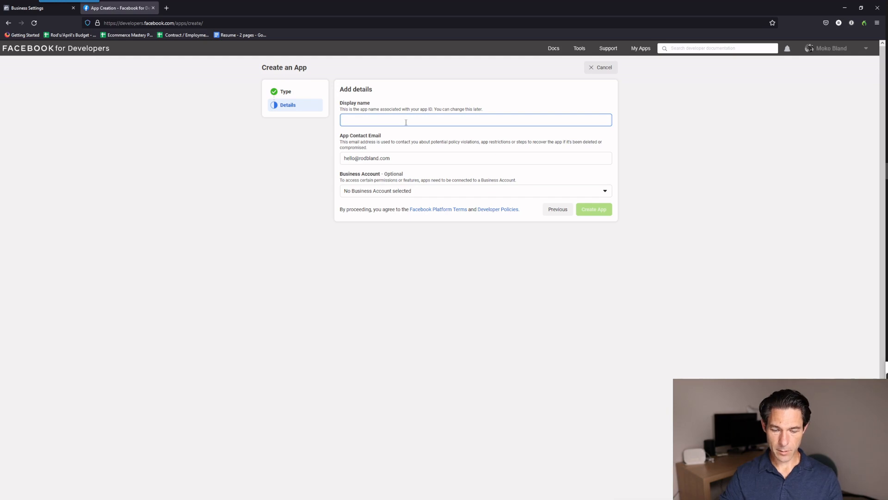
pyautogui.write('Gaming Ap')
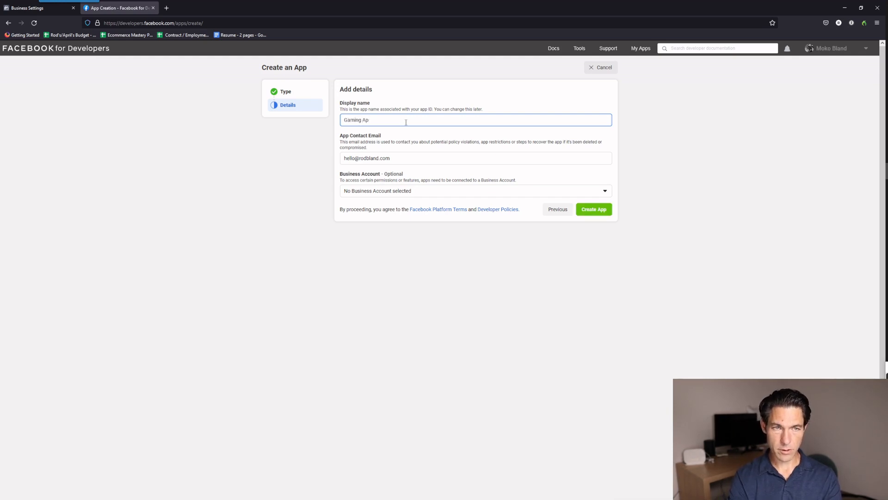
pyautogui.write('p')
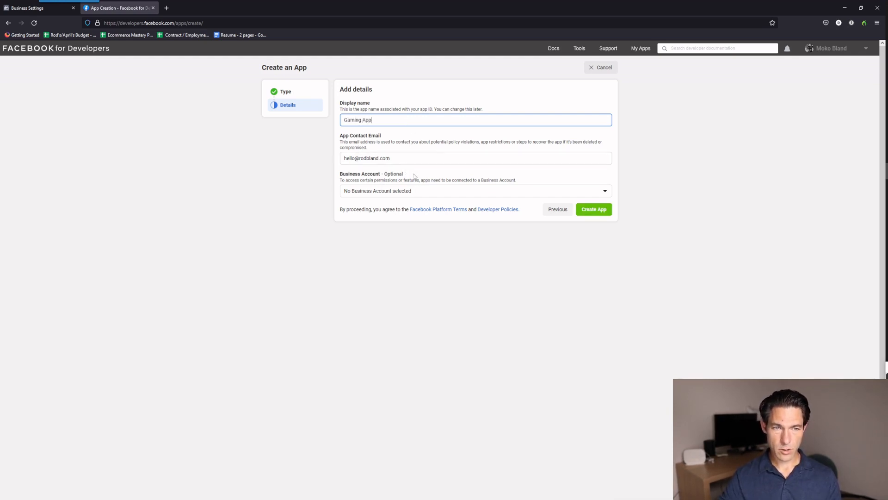
pyautogui.click(438, 191)
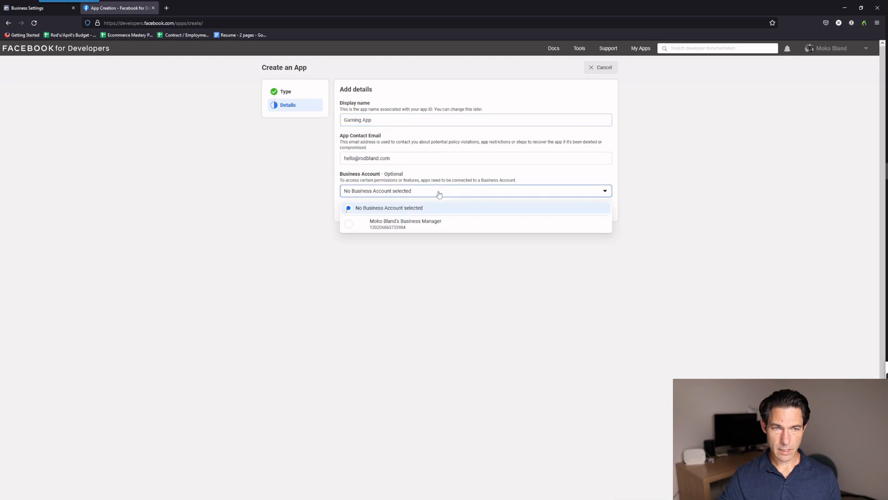
pyautogui.click(409, 227)
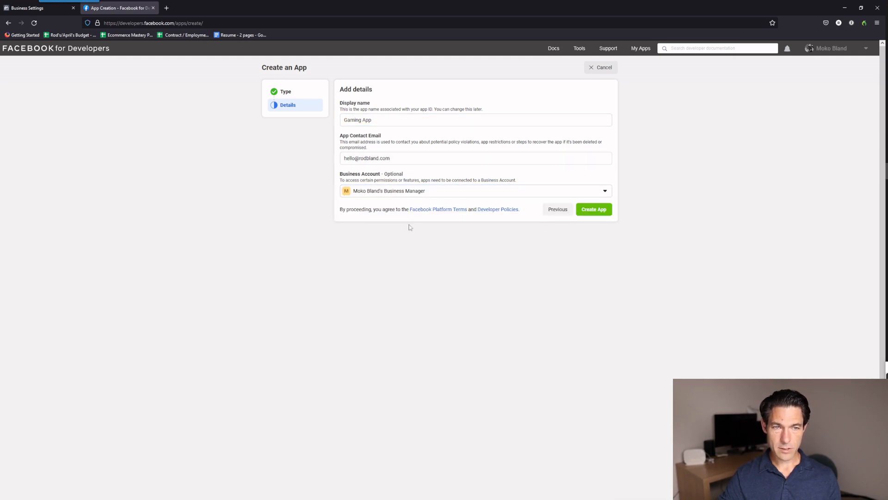
pyautogui.click(589, 211)
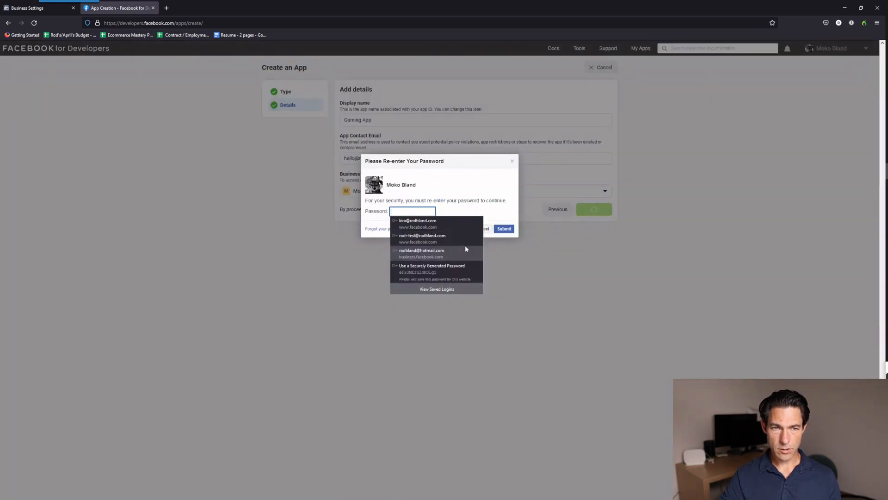
pyautogui.click(471, 181)
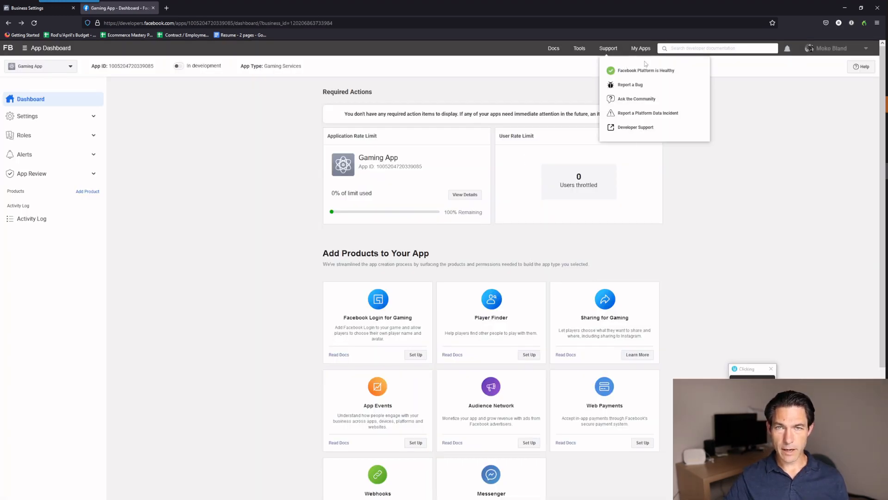
# Open Gaming App from the apps list and go to its App Review Permissions and Features.
pyautogui.click(642, 49)
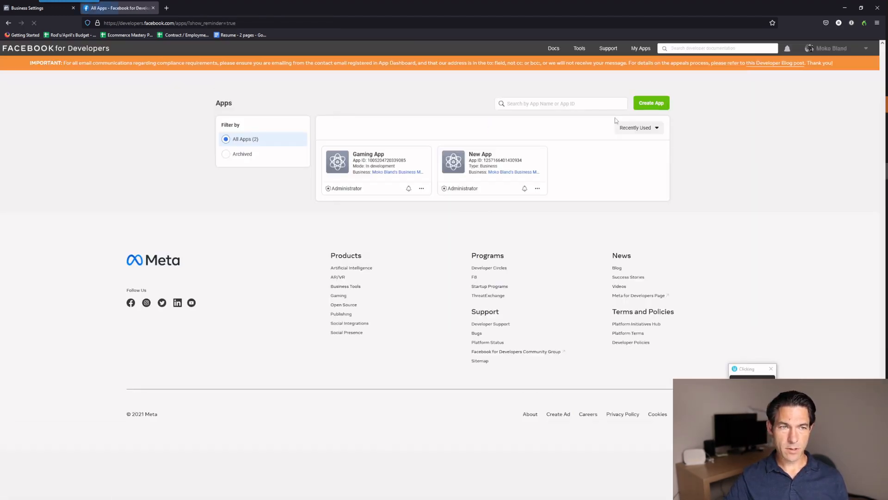
pyautogui.click(393, 179)
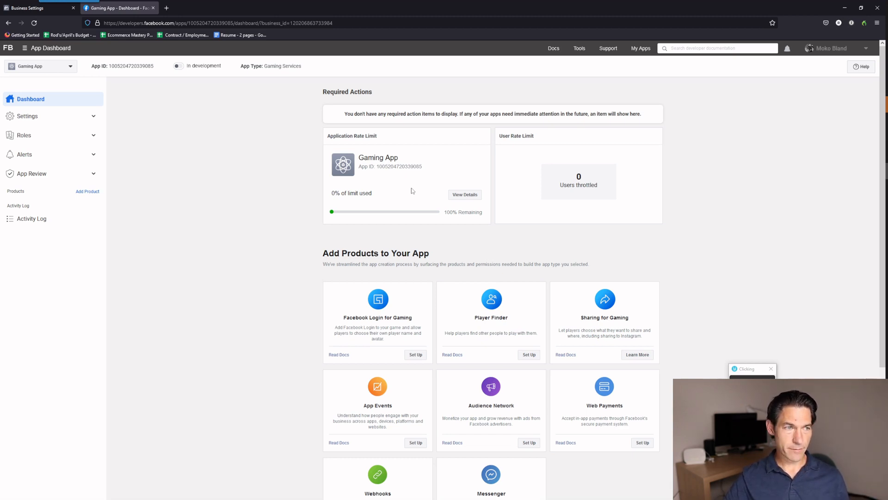
pyautogui.click(93, 176)
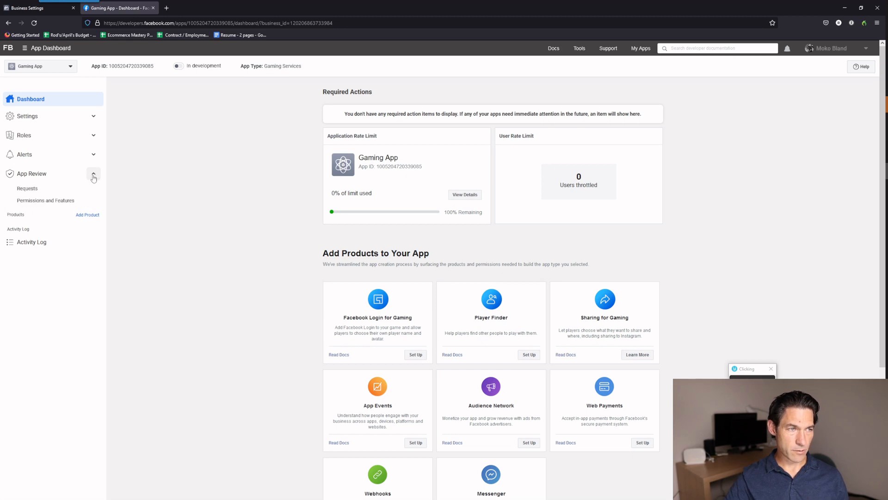
pyautogui.click(47, 202)
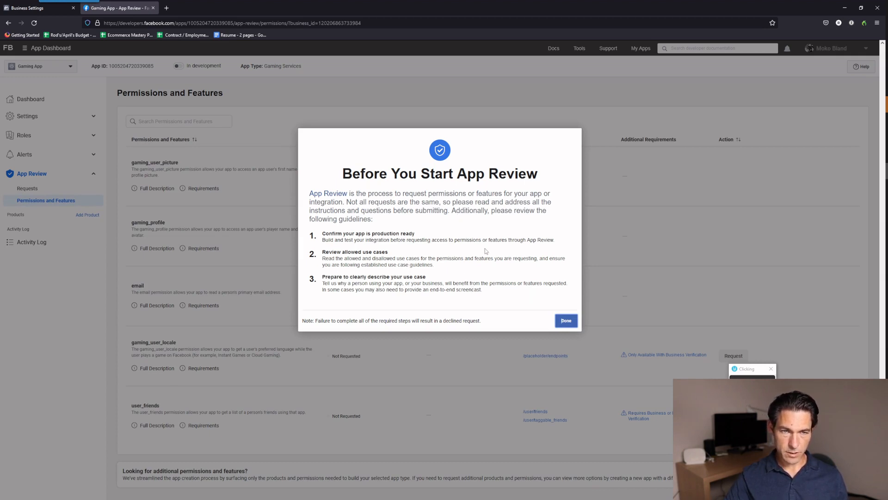
# Acknowledge the App Review guidelines, then request the user_friends permission and continue to the review request.
pyautogui.click(566, 321)
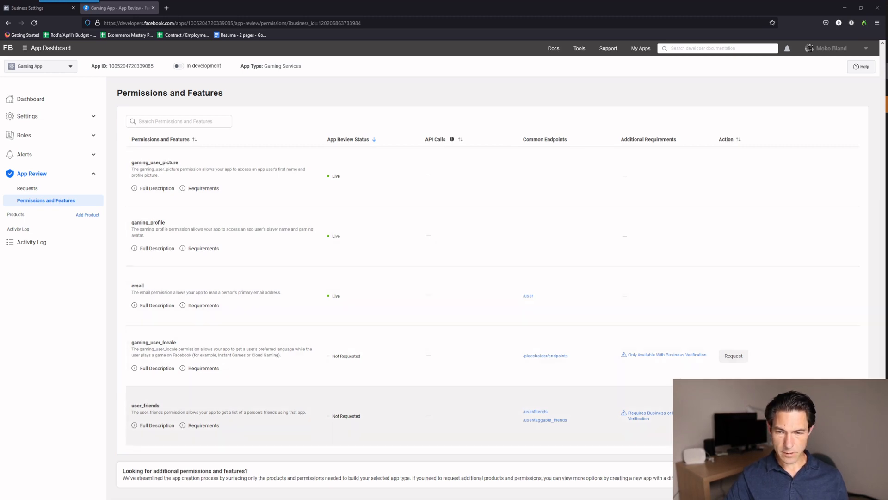
pyautogui.click(735, 416)
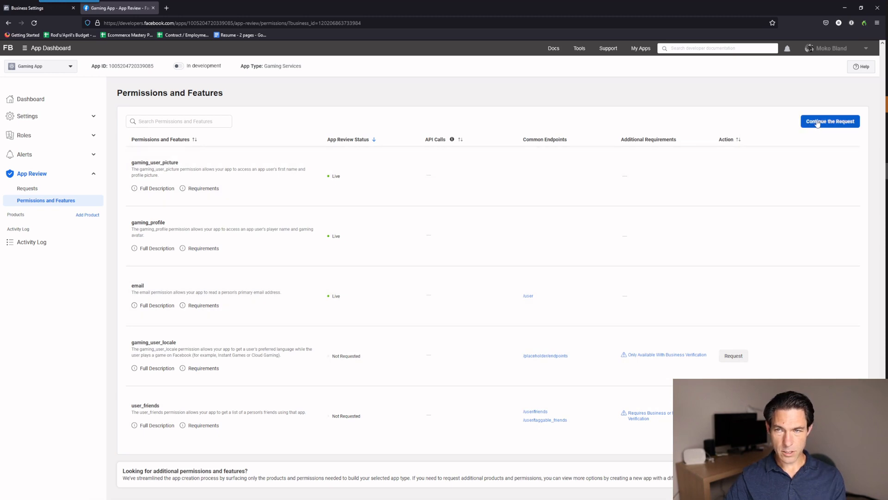
pyautogui.click(818, 123)
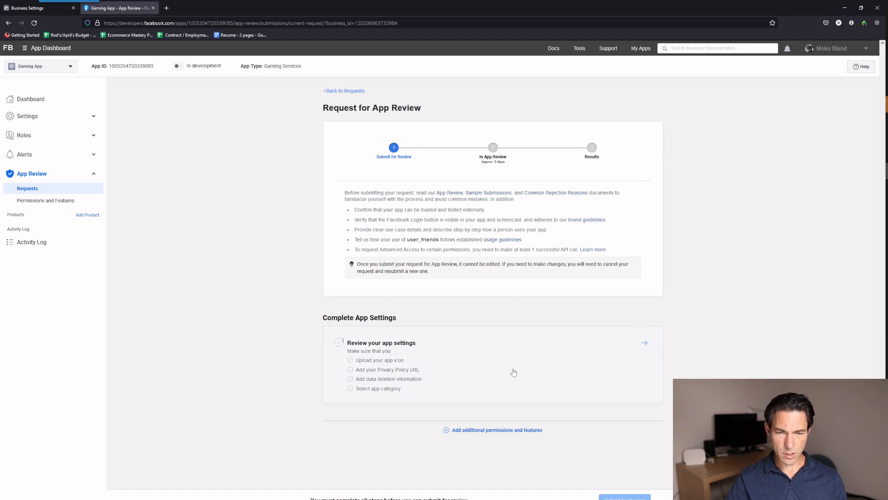
# In the required app settings, enter google.com as both the privacy policy URL and the user data deletion URL.
pyautogui.click(549, 368)
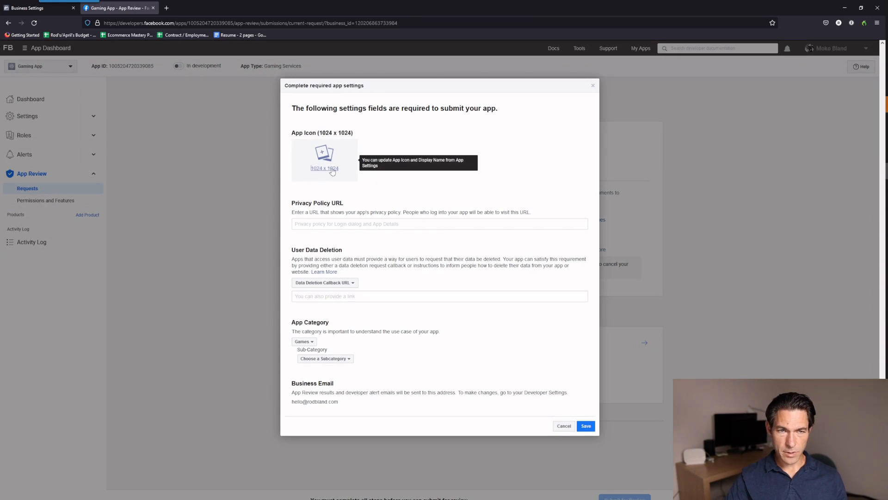
pyautogui.click(349, 226)
pyautogui.write('google.com')
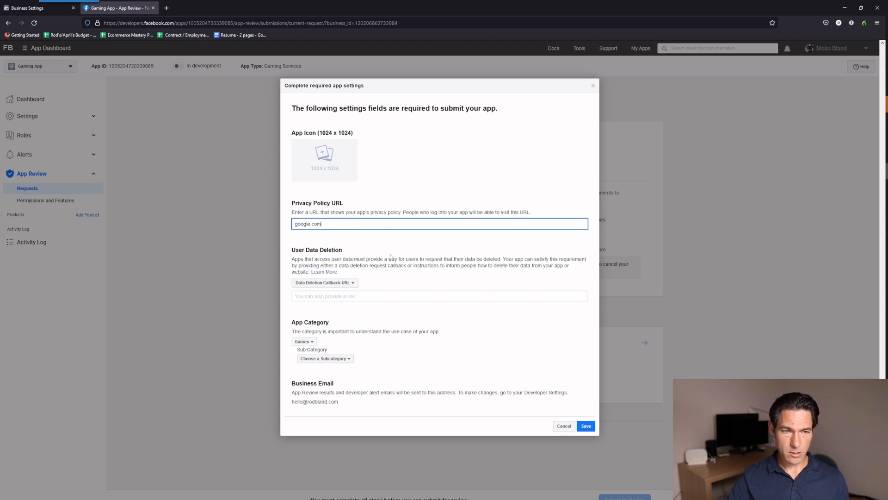
pyautogui.click(340, 297)
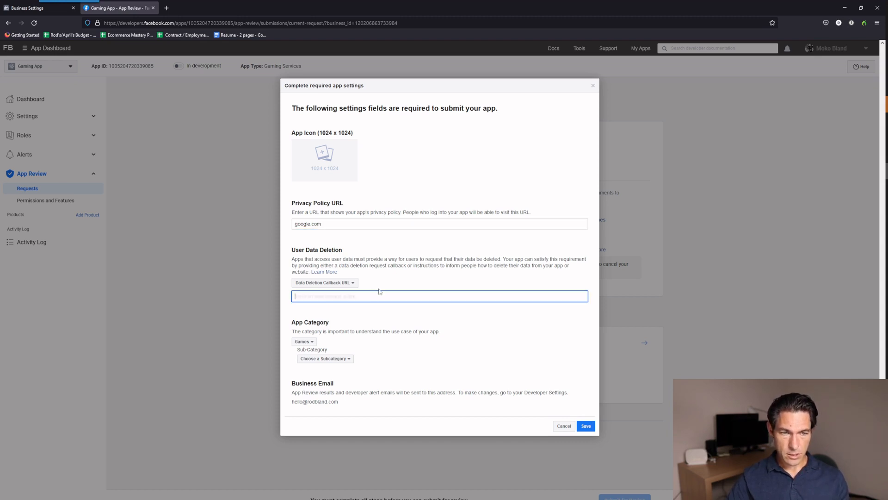
pyautogui.write('goog')
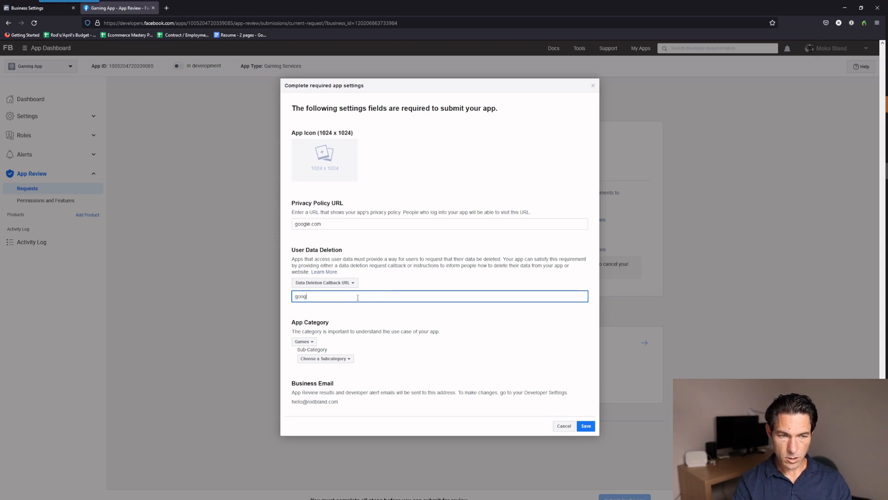
pyautogui.write('le.com')
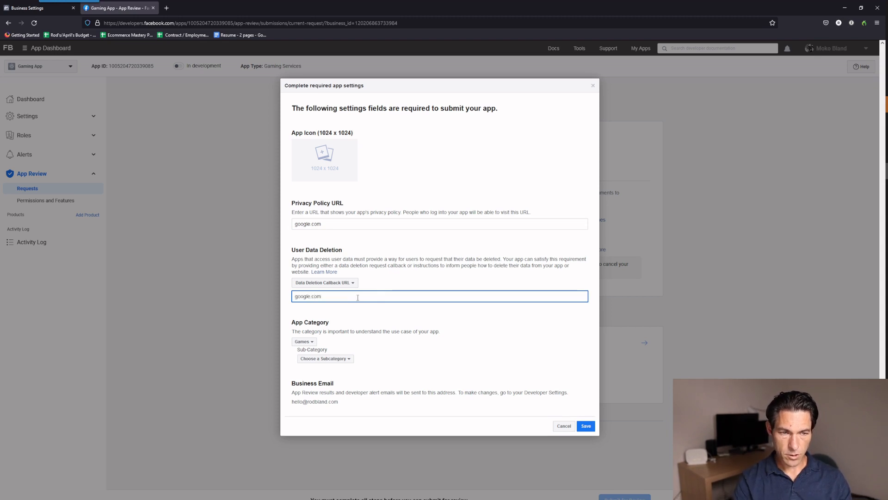
# Set the Games sub-category to Role Playing and save the required app settings.
pyautogui.click(335, 359)
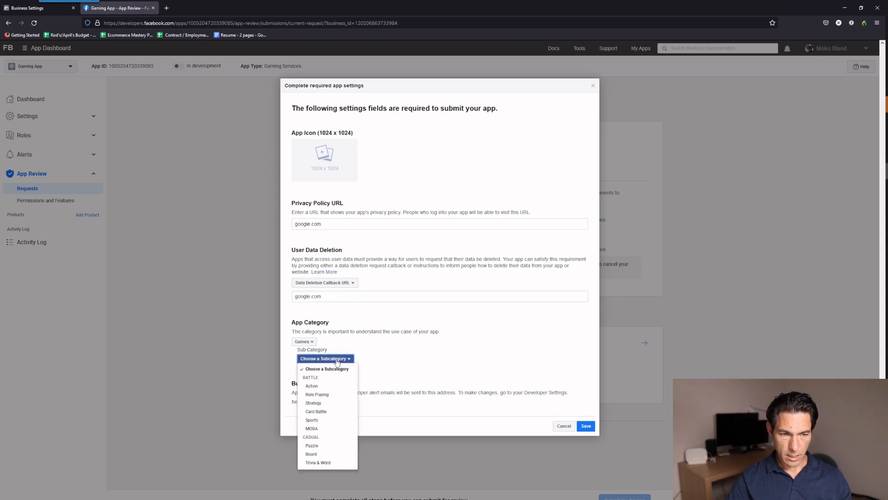
pyautogui.click(318, 394)
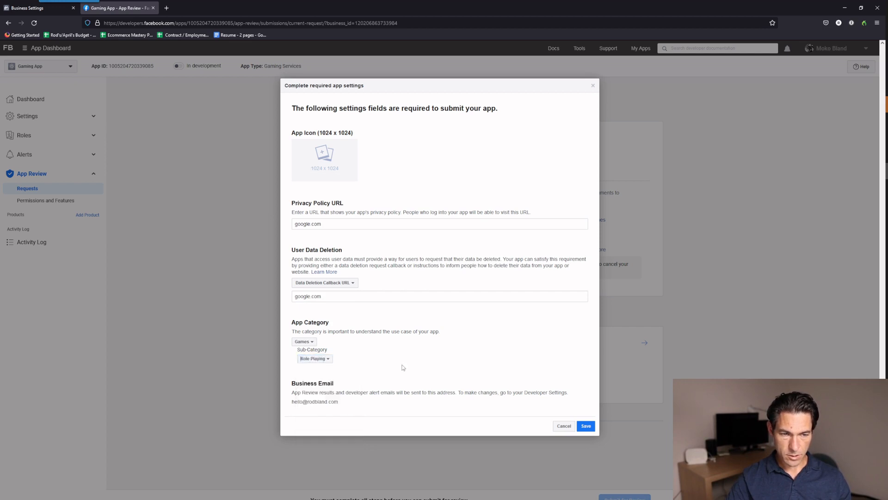
pyautogui.click(586, 426)
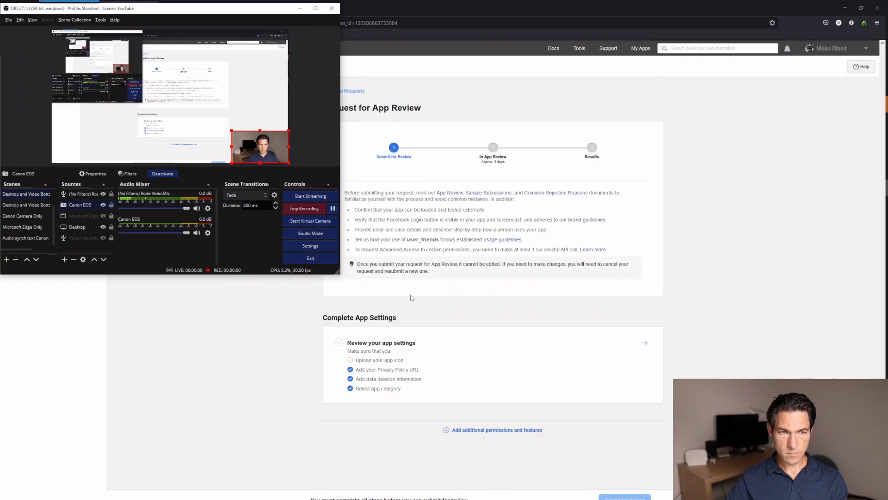
# Return to the App Review request in the browser and check the app icon requirement in the required app settings.
pyautogui.hotkey('alt', 'Tab')
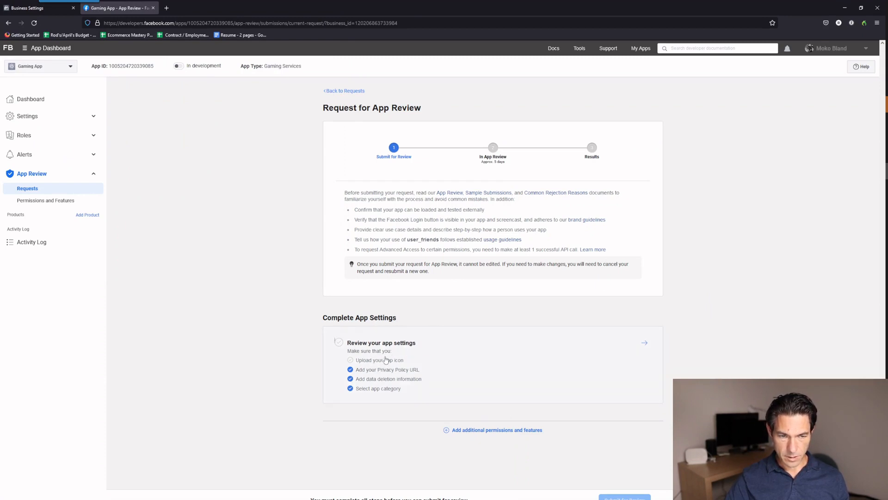
pyautogui.click(387, 363)
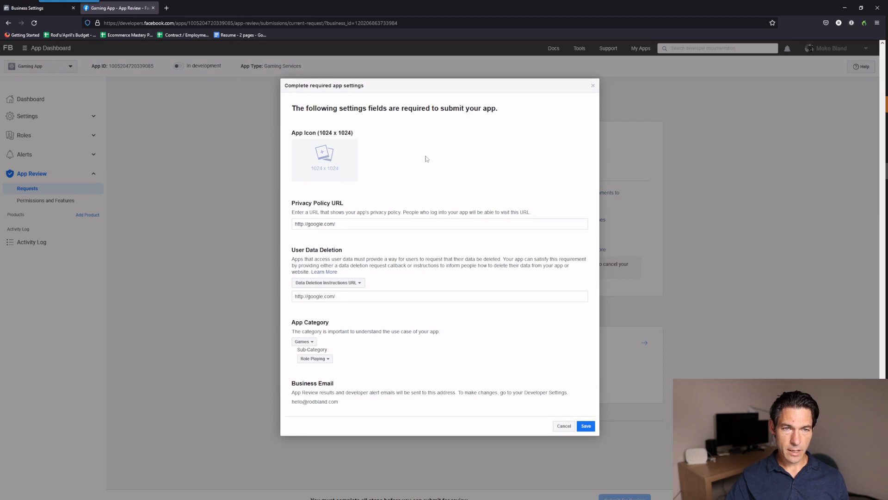
pyautogui.click(593, 85)
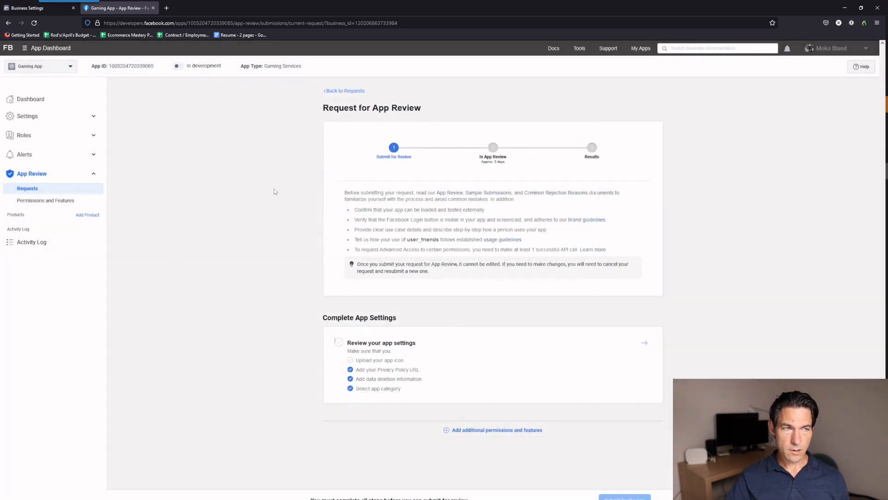
# In the app's basic settings, enter google.com as the terms of service URL and upload a fish image as the app icon.
pyautogui.click(57, 121)
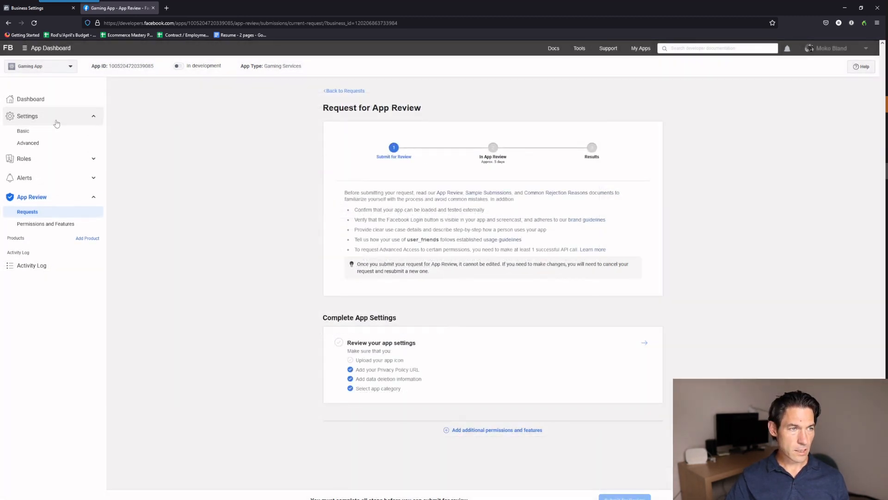
pyautogui.click(25, 131)
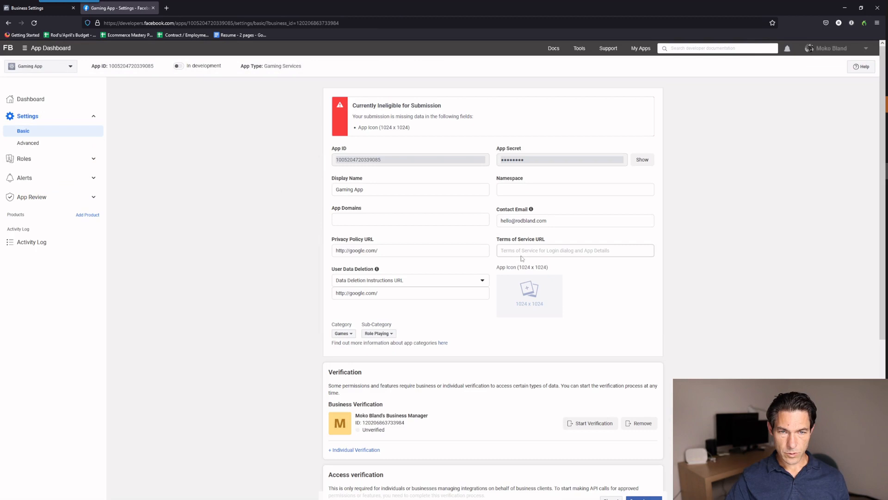
pyautogui.click(556, 251)
pyautogui.write('goo')
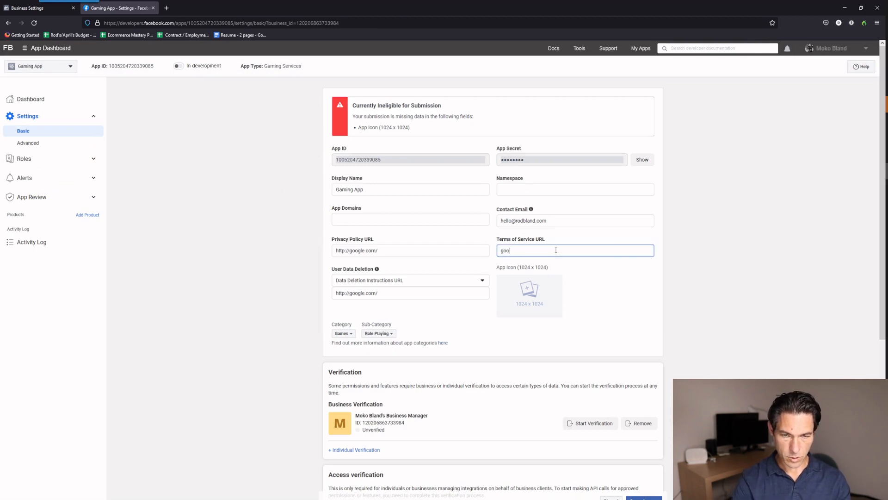
pyautogui.write('gle.com')
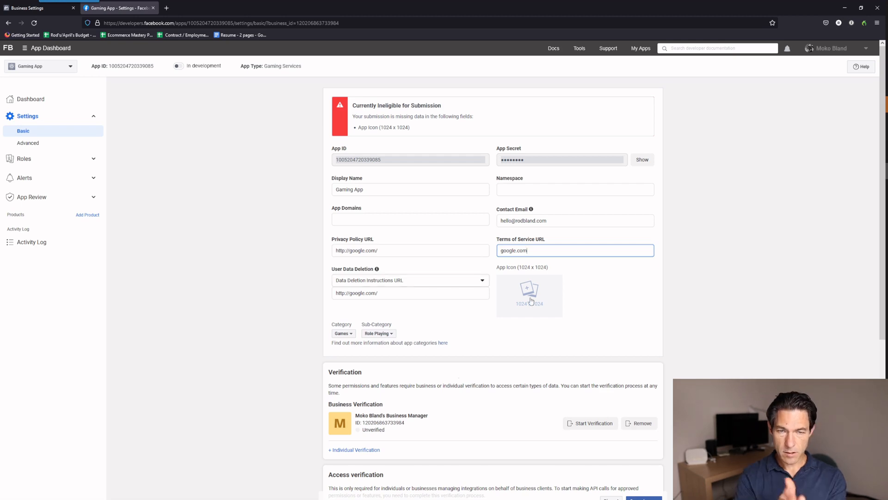
pyautogui.moveTo(537, 292)
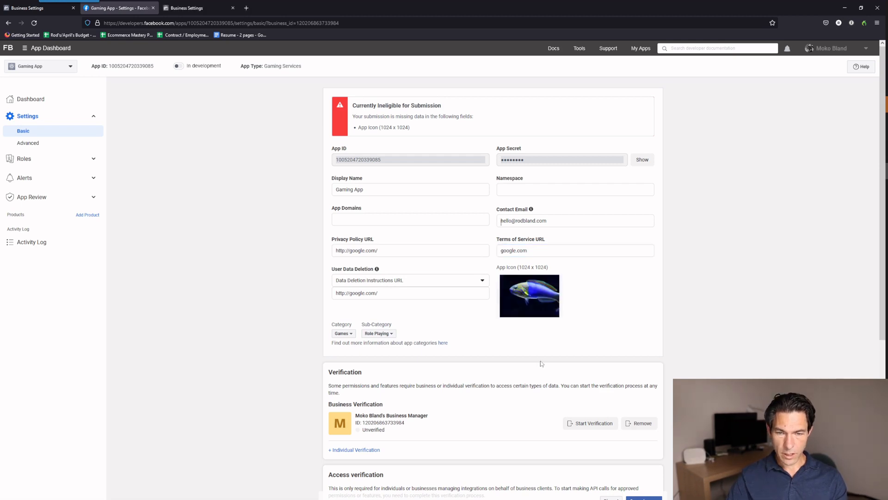
# Add a Website platform to the app with google.com as the site URL and save the basic settings.
pyautogui.scroll(-3, 542, 363)
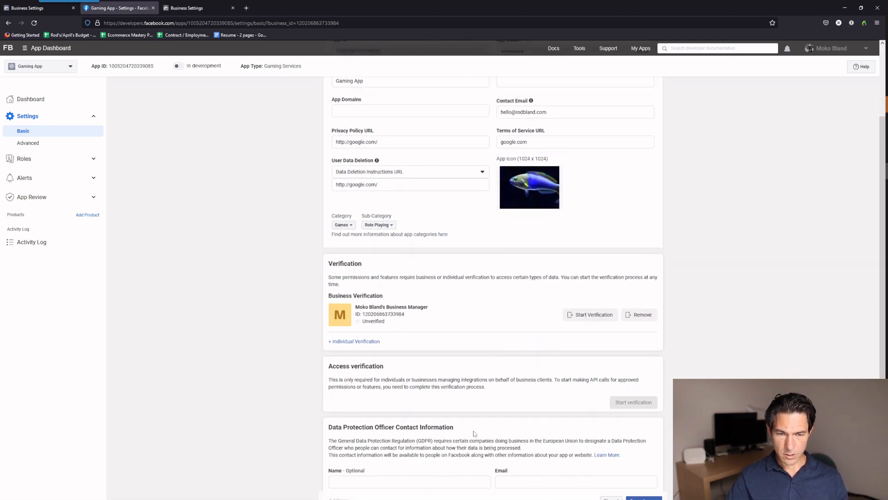
pyautogui.scroll(-4, 474, 433)
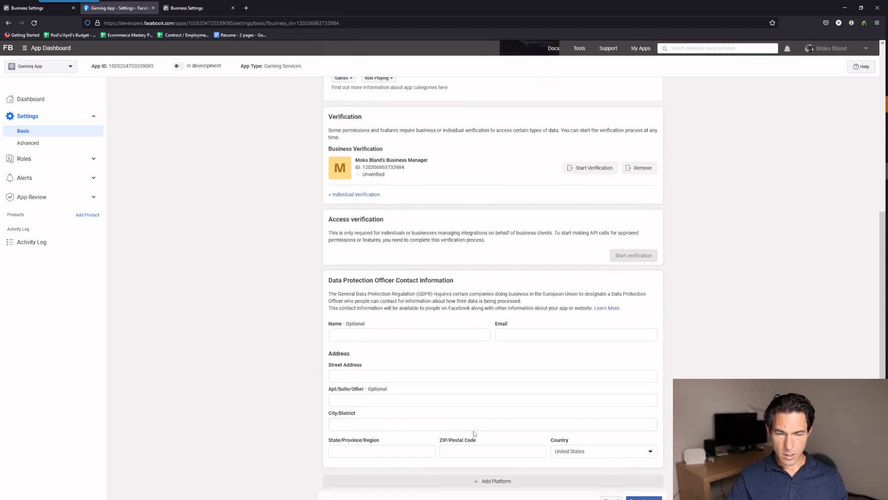
pyautogui.click(509, 481)
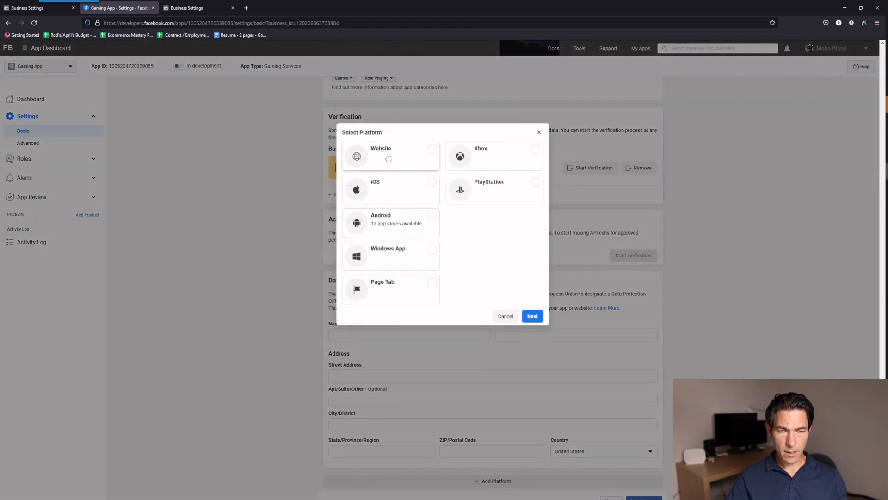
pyautogui.click(431, 150)
pyautogui.click(533, 317)
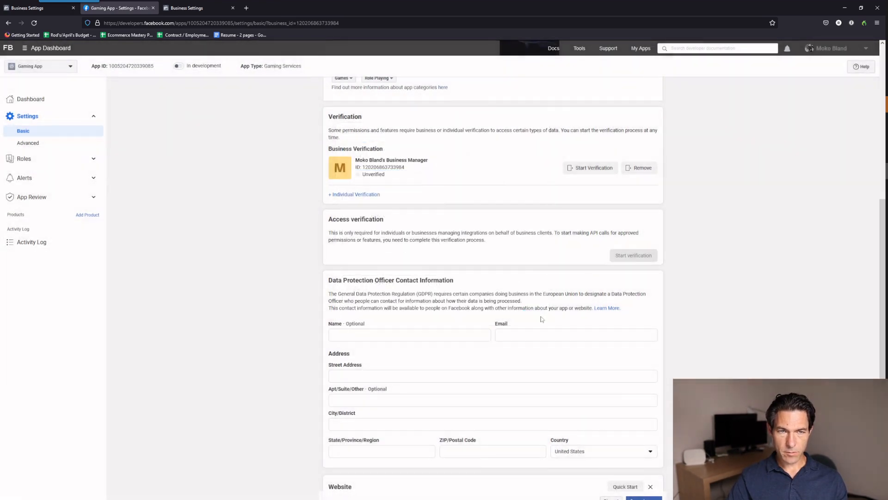
pyautogui.scroll(-1, 502, 445)
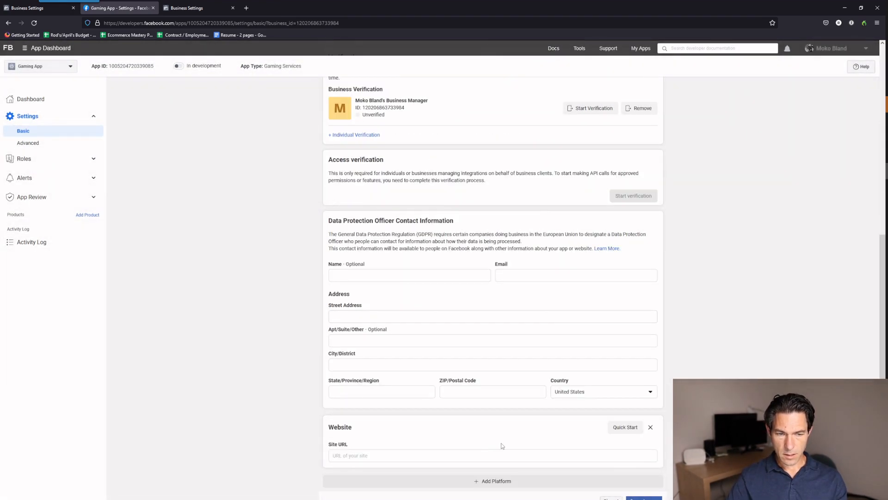
pyautogui.click(388, 454)
pyautogui.write('google.com')
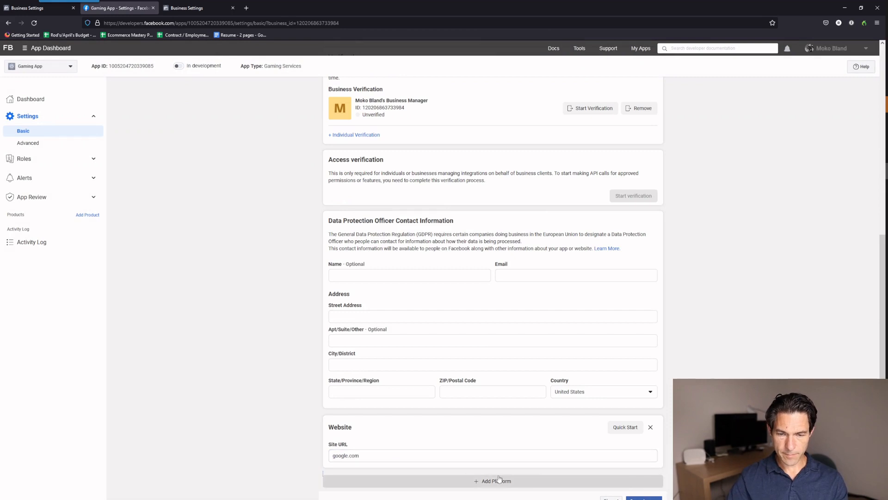
pyautogui.click(644, 497)
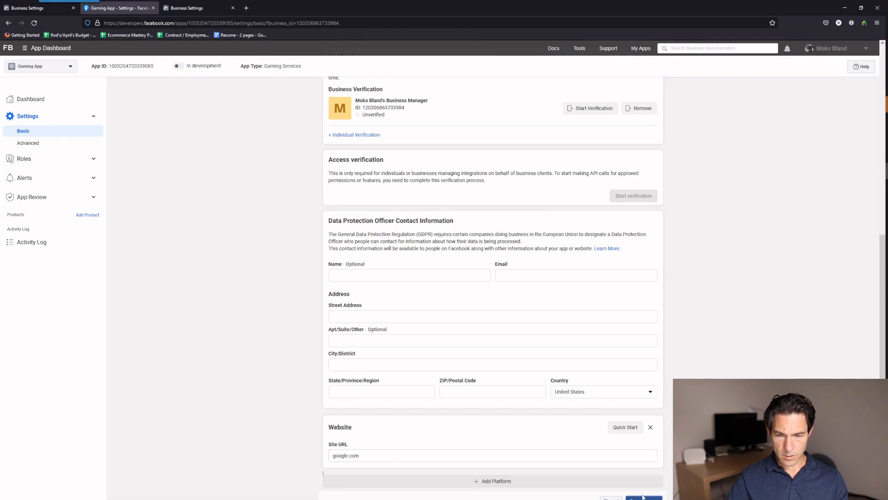
# Edit the draft App Review request and save "Hello world" as the reviewer instructions in the app verification details.
pyautogui.click(93, 197)
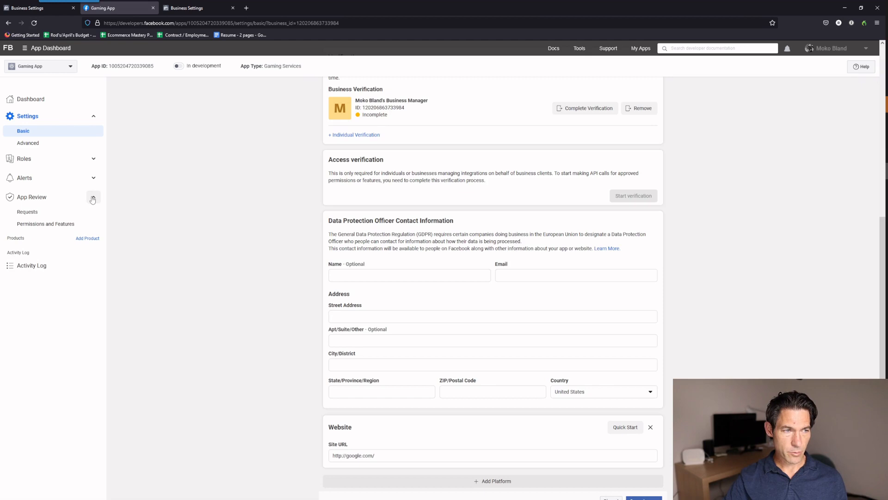
pyautogui.click(28, 211)
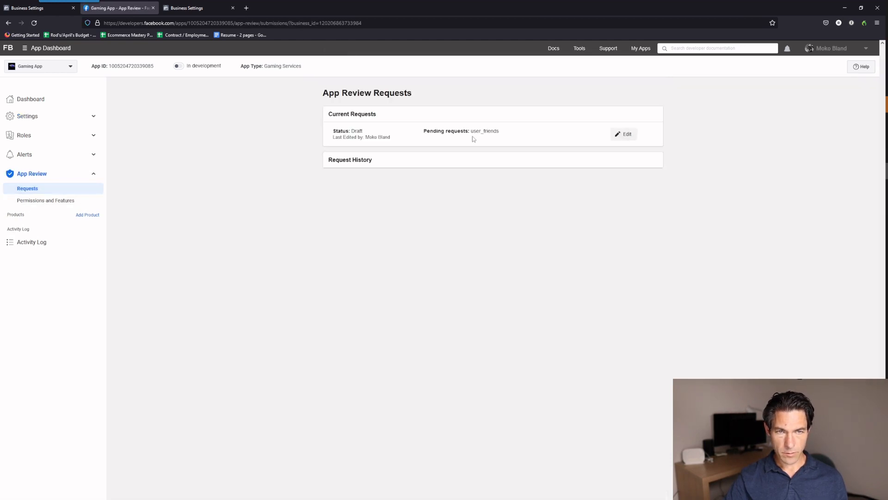
pyautogui.click(631, 135)
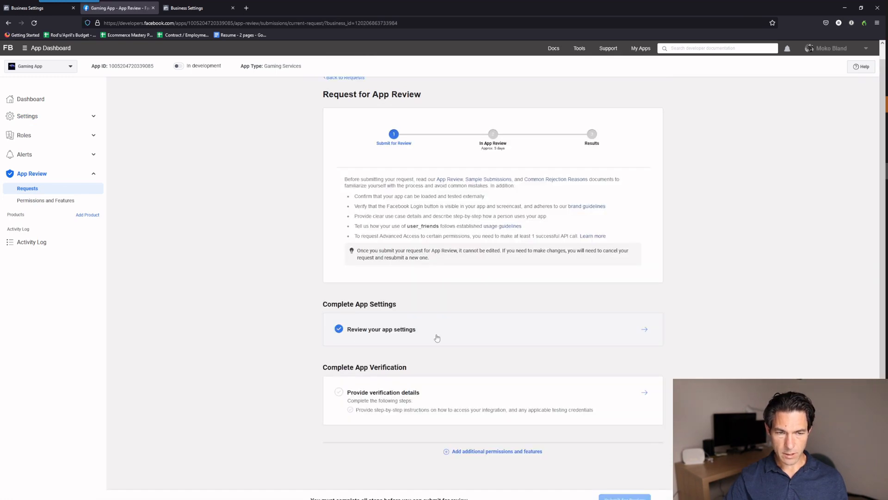
pyautogui.click(647, 392)
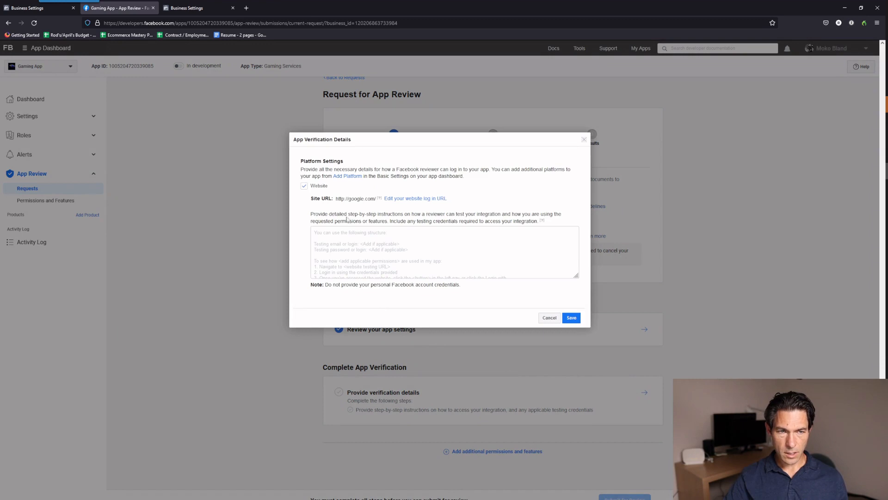
pyautogui.click(363, 240)
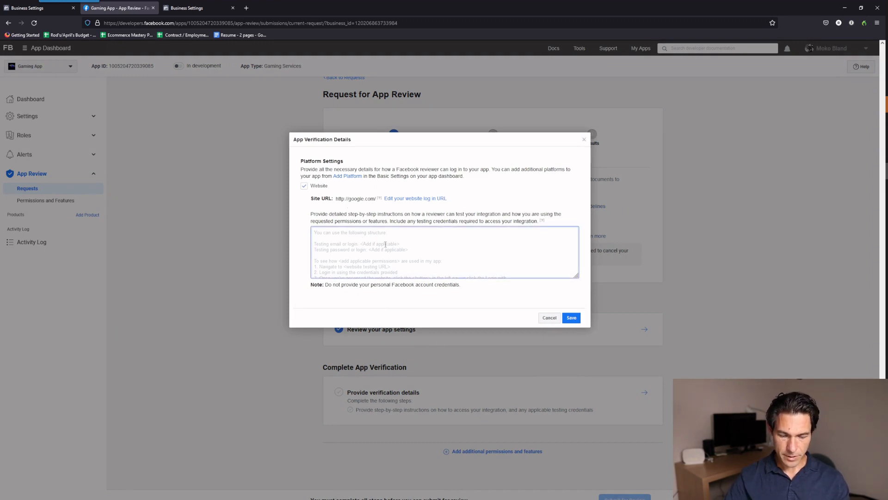
pyautogui.write('Hello world')
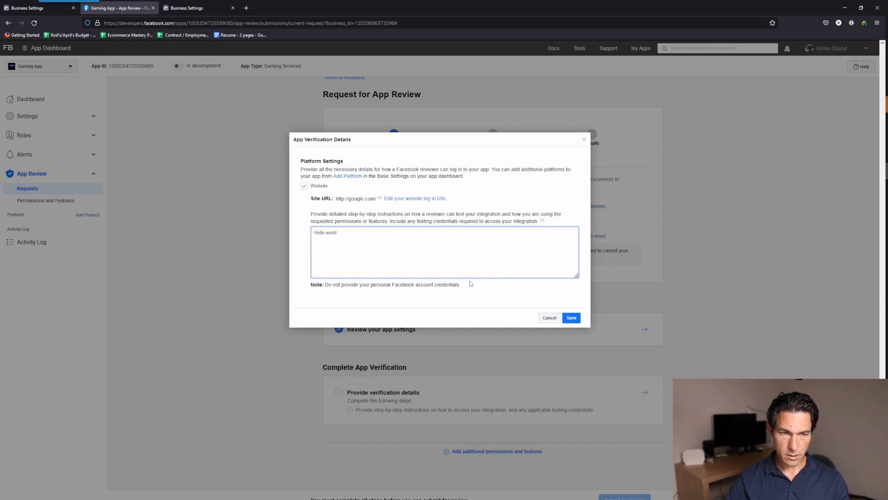
pyautogui.click(571, 317)
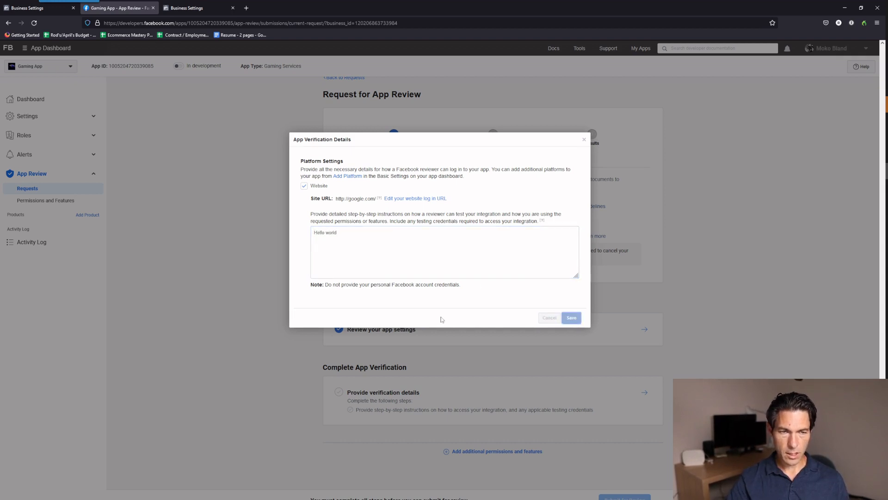
# For user_friends, enter "This is placeholder text", attach "Green Black Friday Sale Social Media Post (1080 x 1080 px).mp4", accept the allowed usage and save.
pyautogui.scroll(-1, 646, 403)
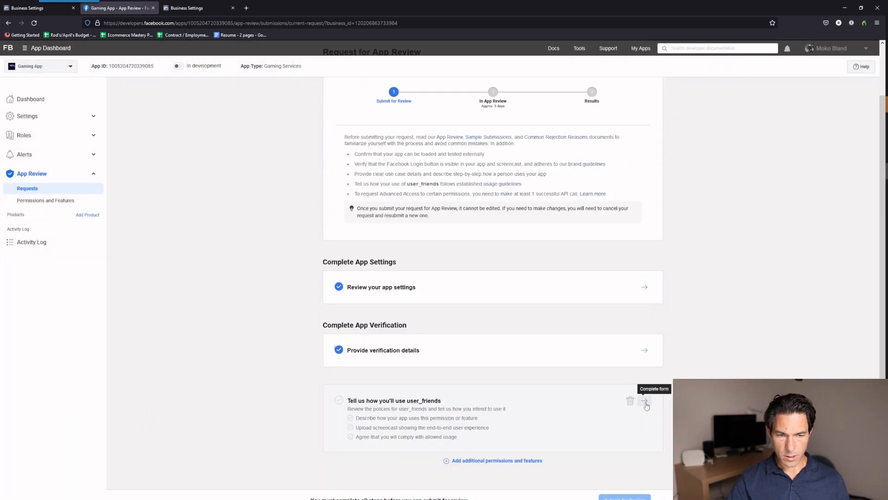
pyautogui.click(647, 401)
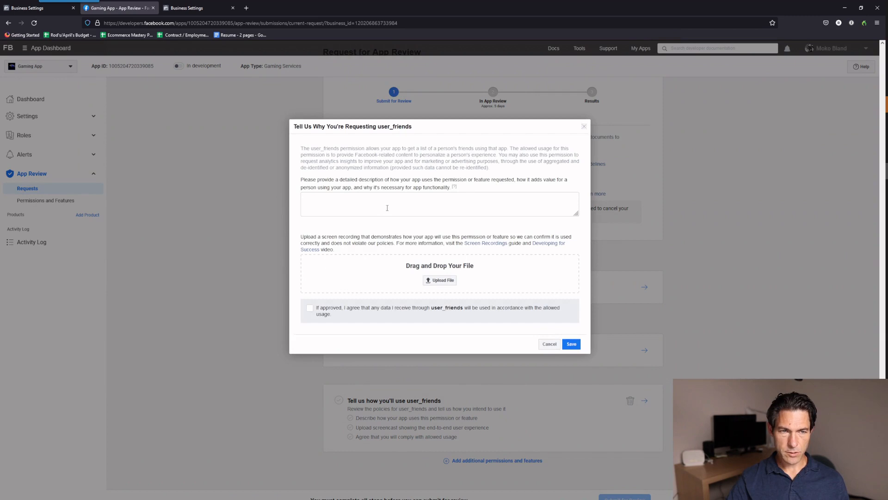
pyautogui.click(390, 209)
pyautogui.write('Hello this is some placeholder text')
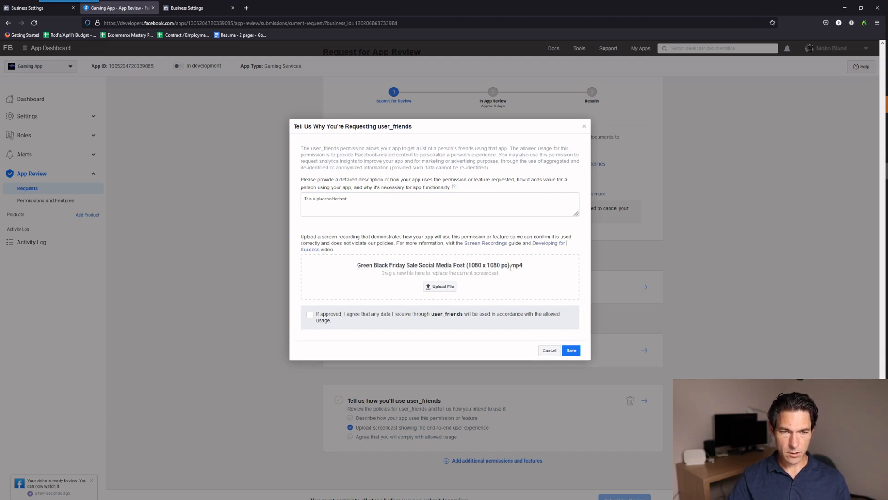
pyautogui.click(309, 314)
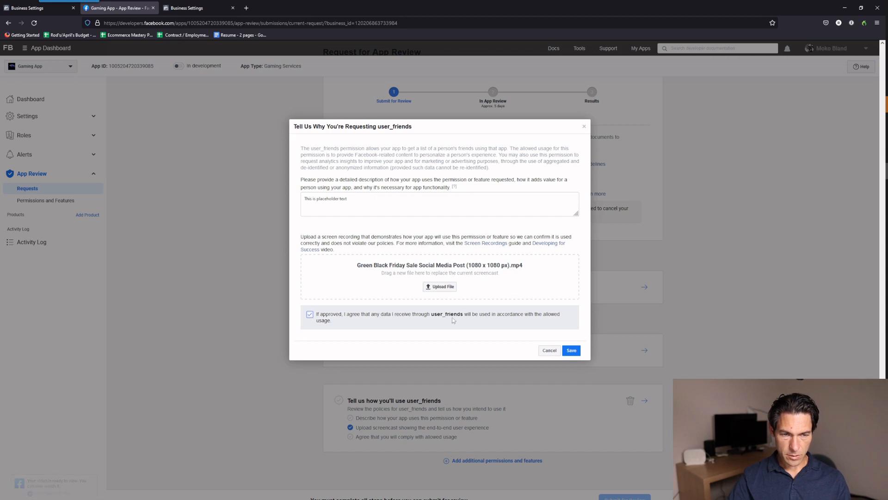
pyautogui.click(572, 350)
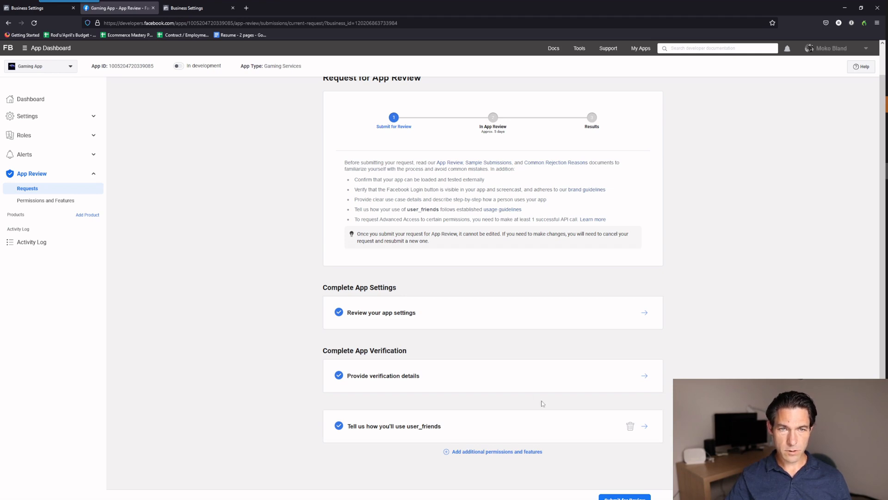
# Submit the request for App Review, then refresh the Security Centre in Business Settings and continue the business verification.
pyautogui.click(625, 497)
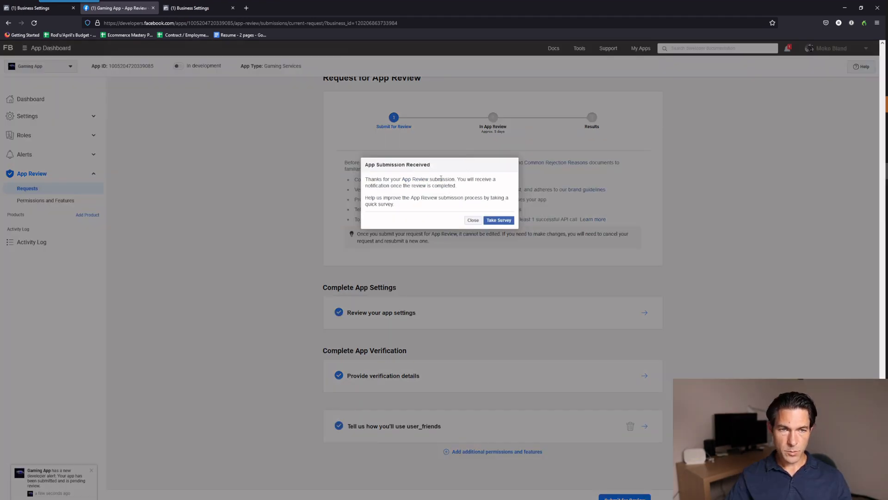
pyautogui.click(473, 221)
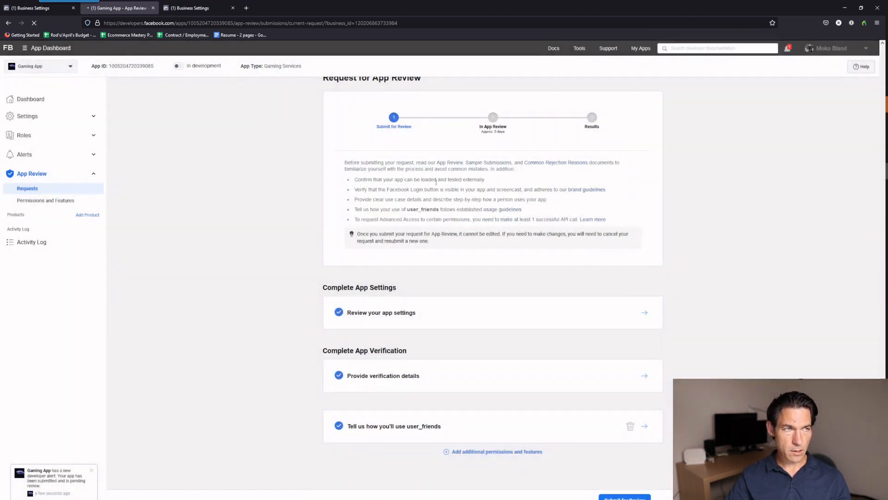
pyautogui.click(34, 10)
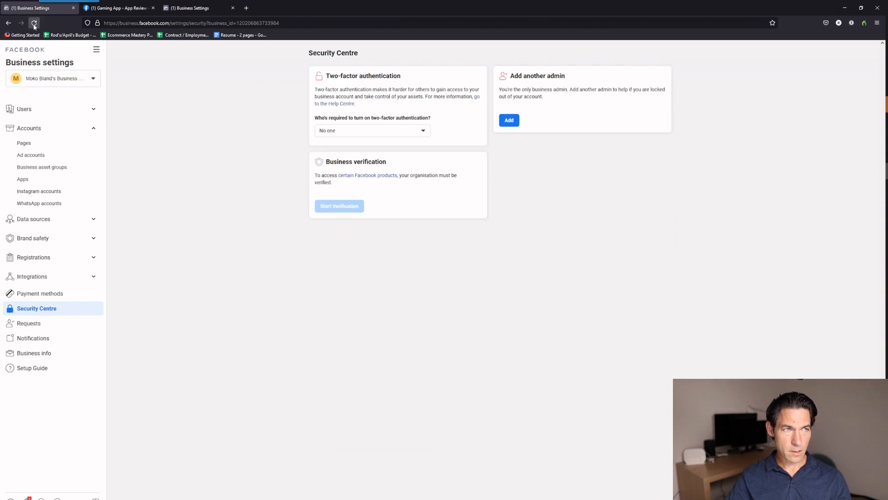
pyautogui.click(34, 24)
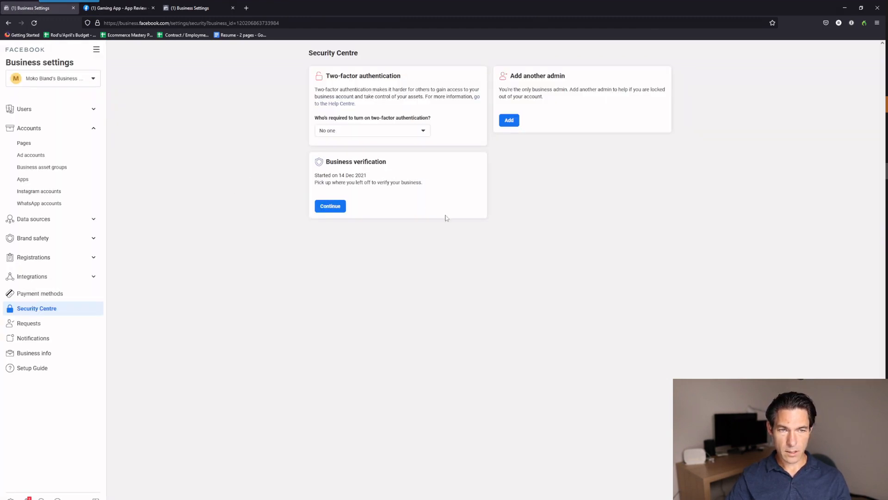
pyautogui.click(340, 208)
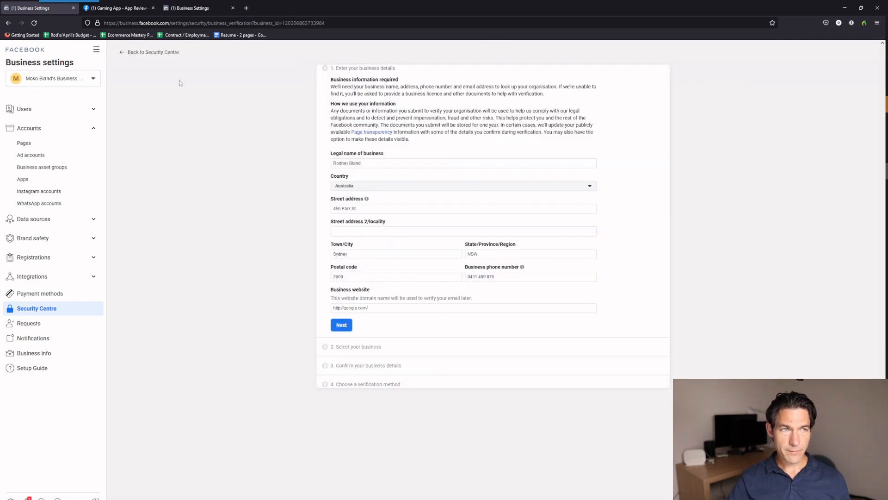
# Return to the Gaming App's review requests and cancel the pending user_friends submission, removing all details contained within the request.
pyautogui.click(124, 9)
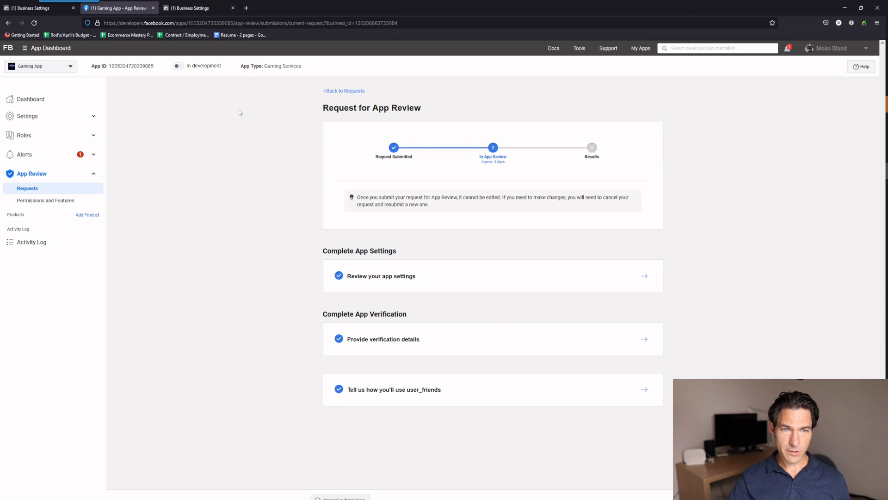
pyautogui.click(641, 50)
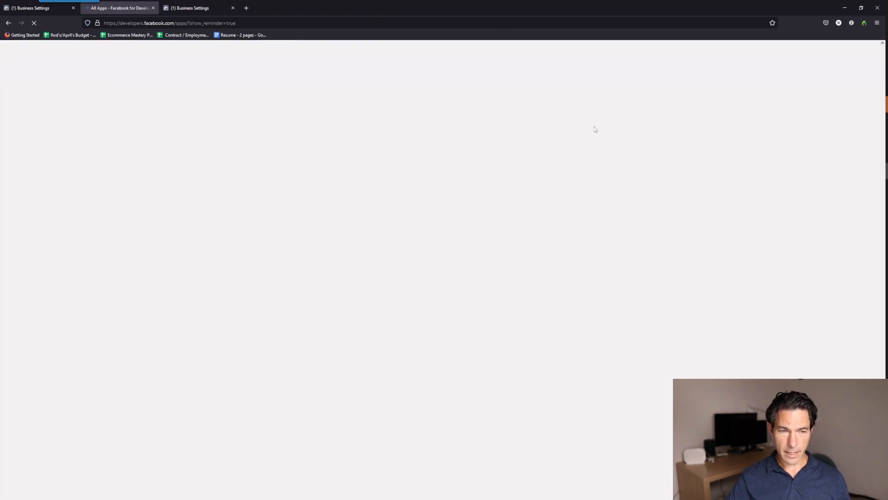
pyautogui.click(354, 186)
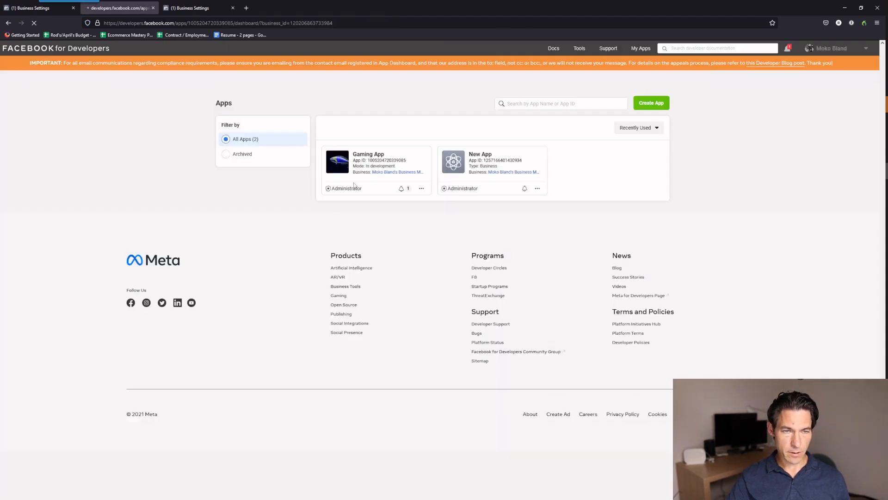
pyautogui.click(39, 175)
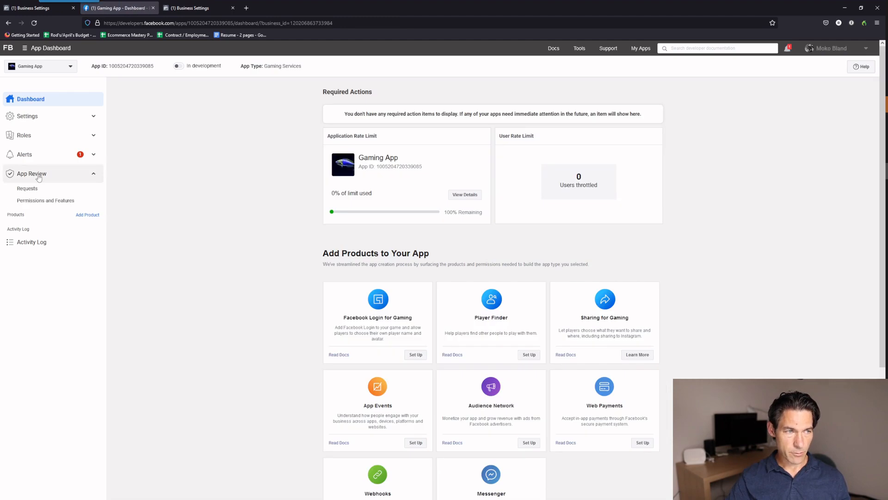
pyautogui.click(41, 190)
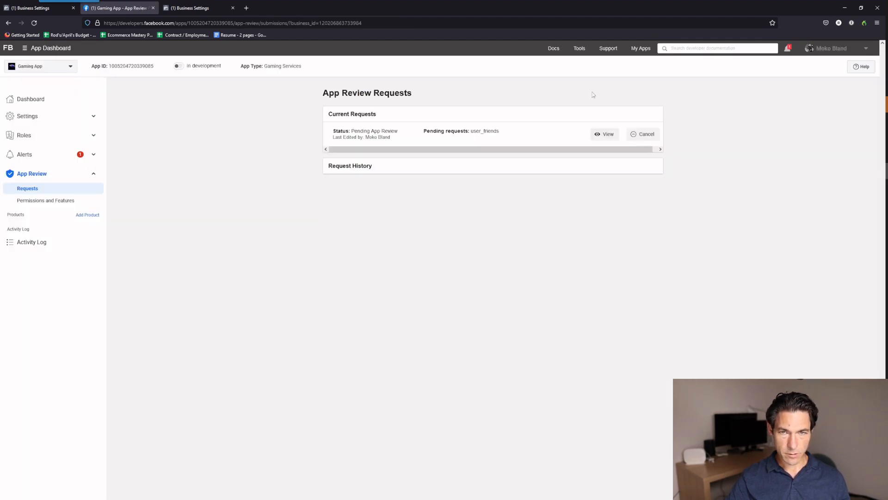
pyautogui.click(644, 136)
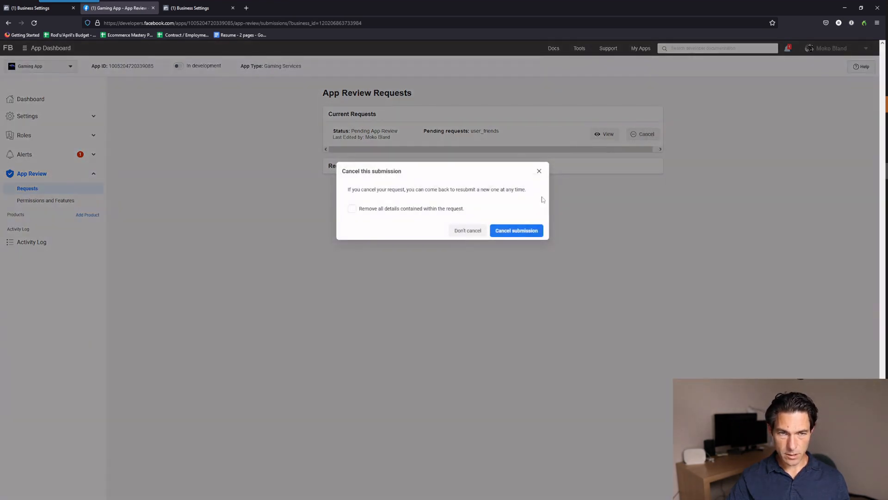
pyautogui.click(352, 209)
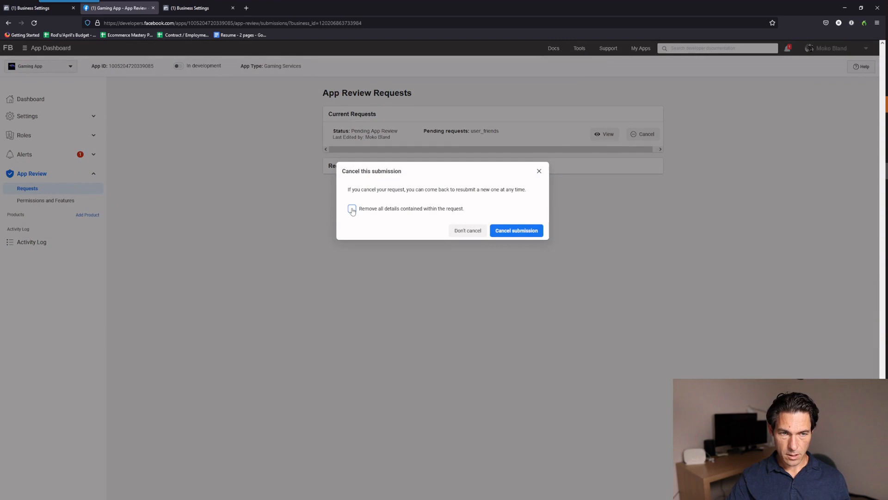
pyautogui.click(521, 231)
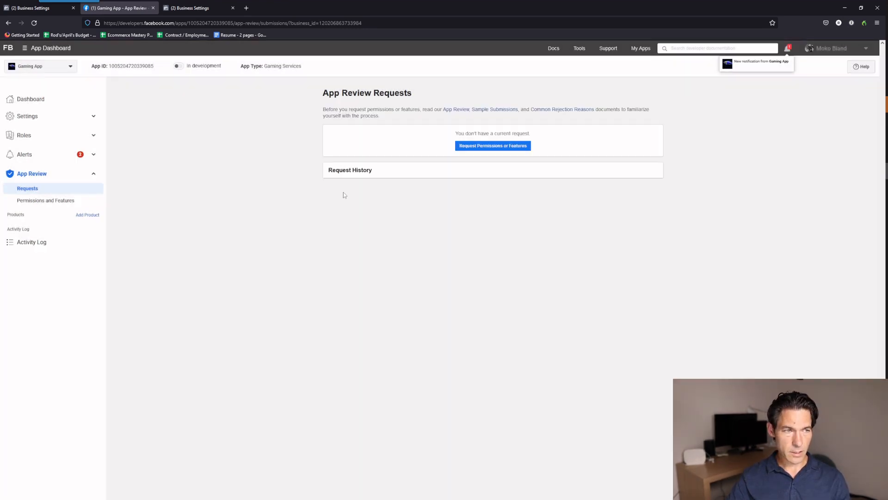
# Open the business information in Business Settings and go from there to the business verification in the Security Centre.
pyautogui.click(28, 9)
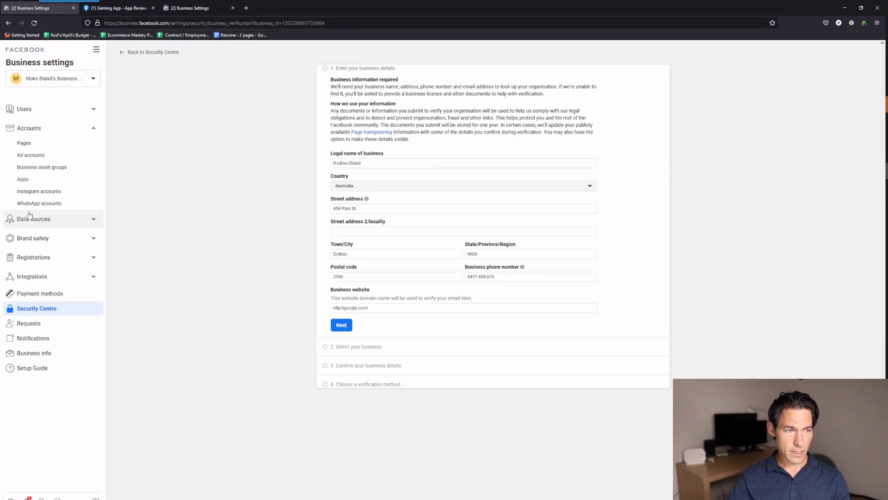
pyautogui.click(34, 355)
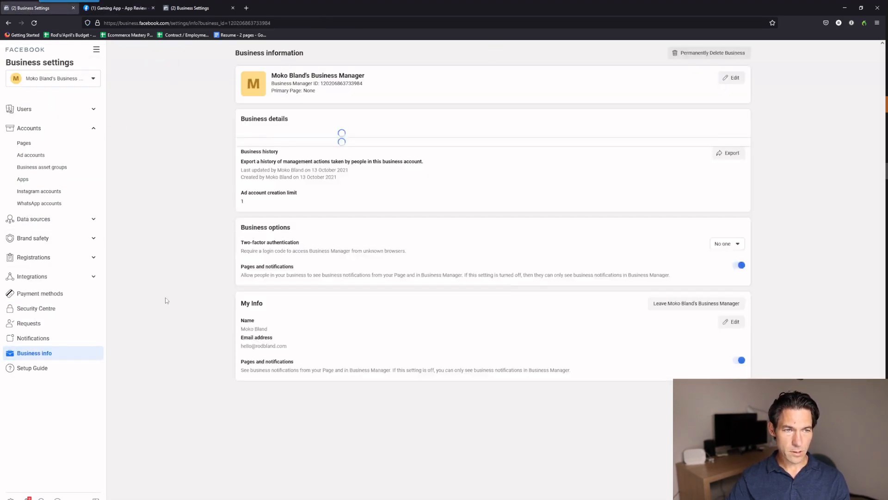
pyautogui.click(722, 227)
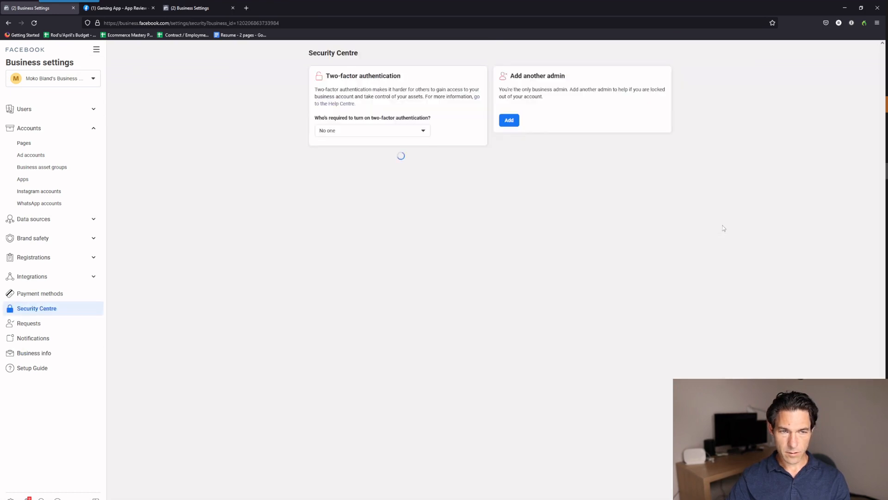